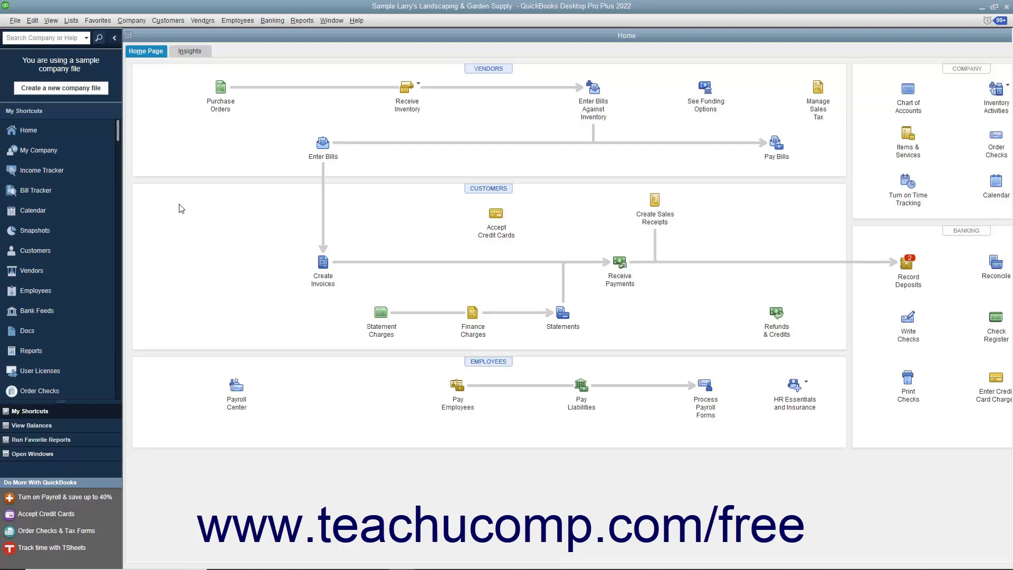
click(32, 20)
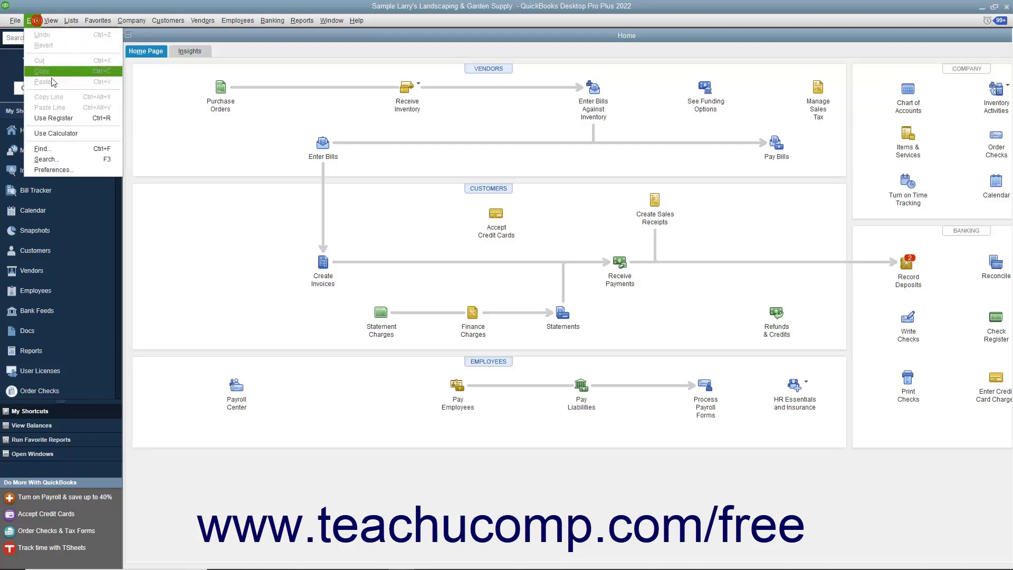
click(70, 169)
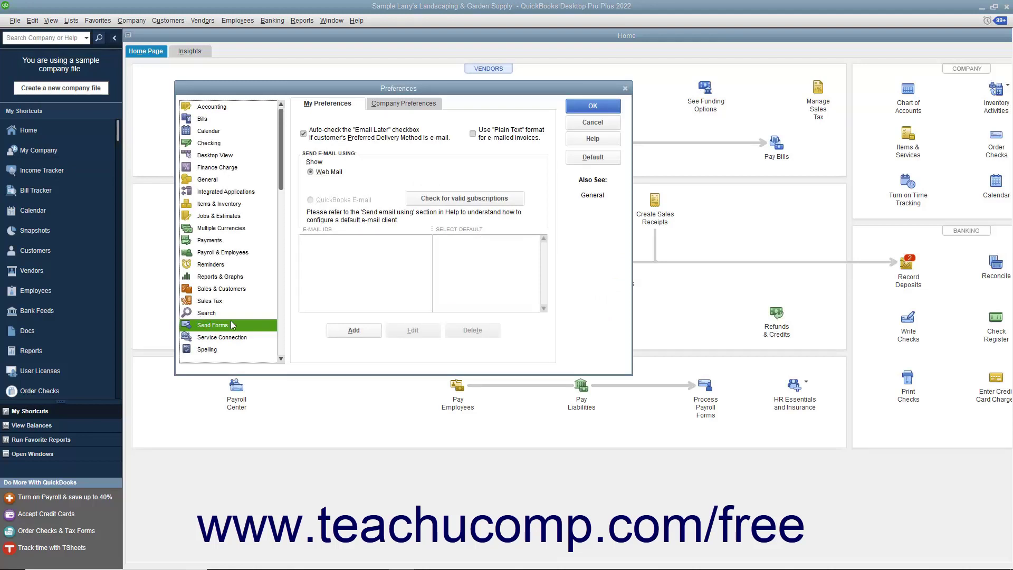
click(350, 106)
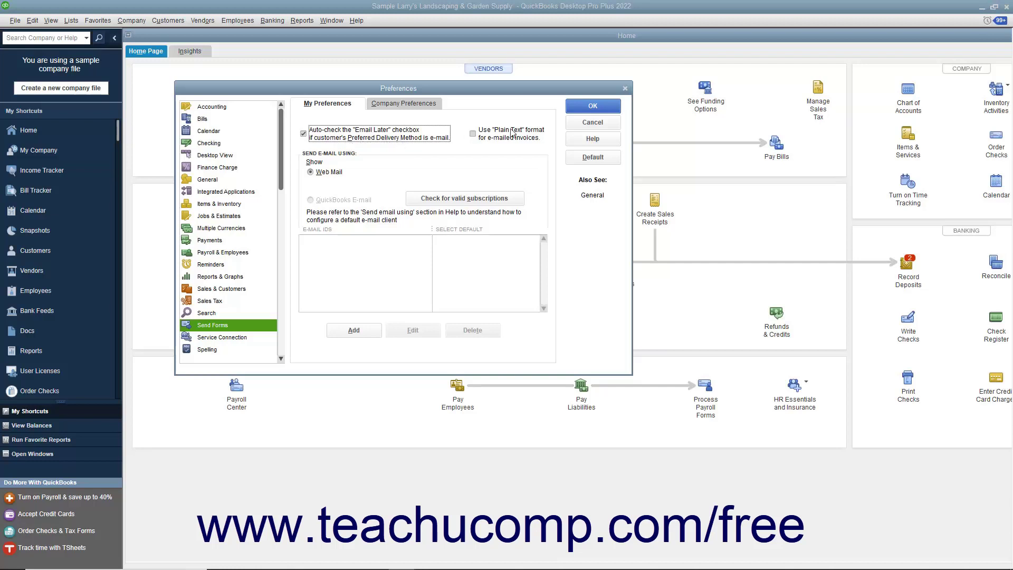
click(575, 108)
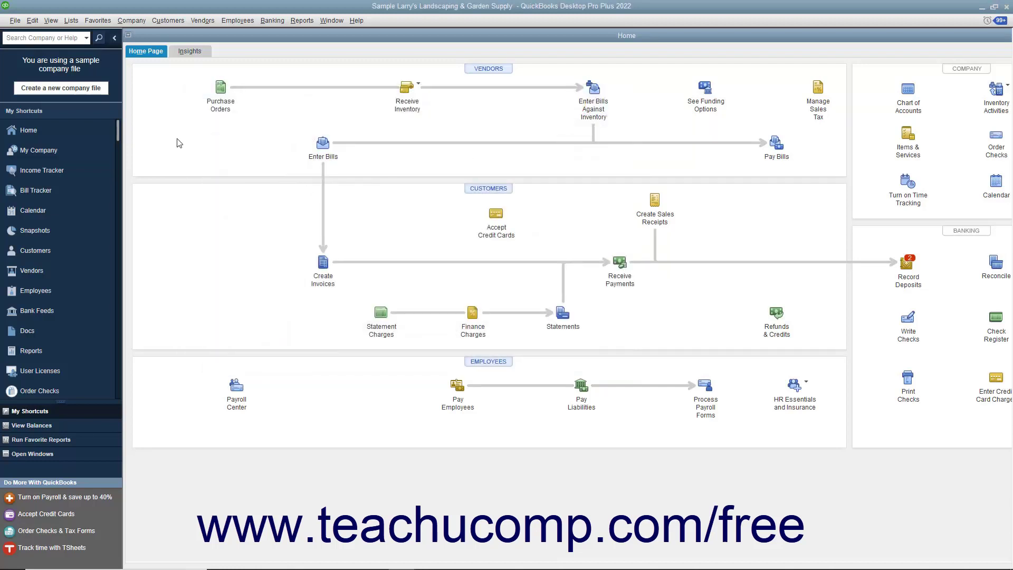
Step: Start Create Batch Invoices from the Customers menu and dismiss the setup reminder
click(168, 20)
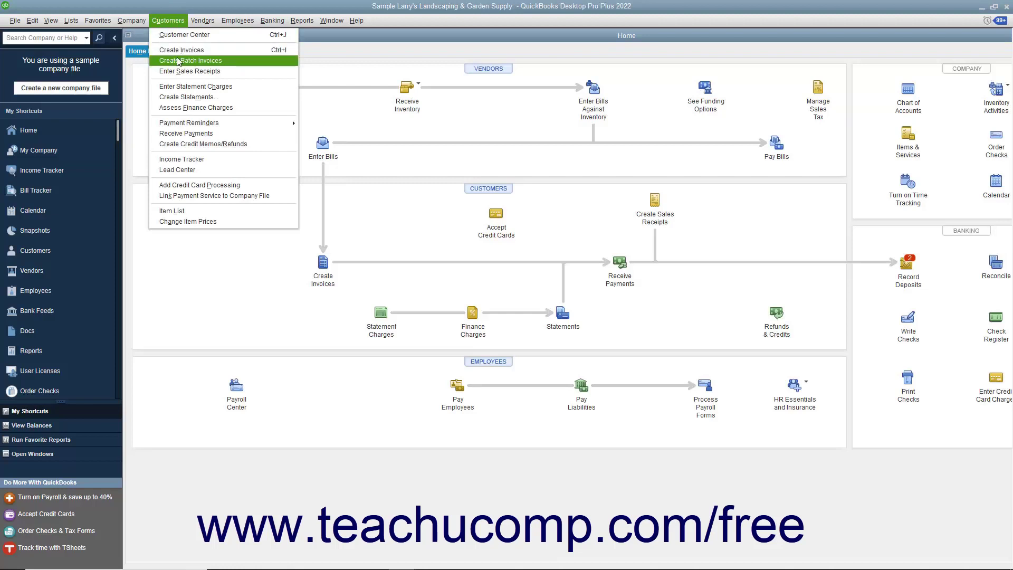
click(179, 61)
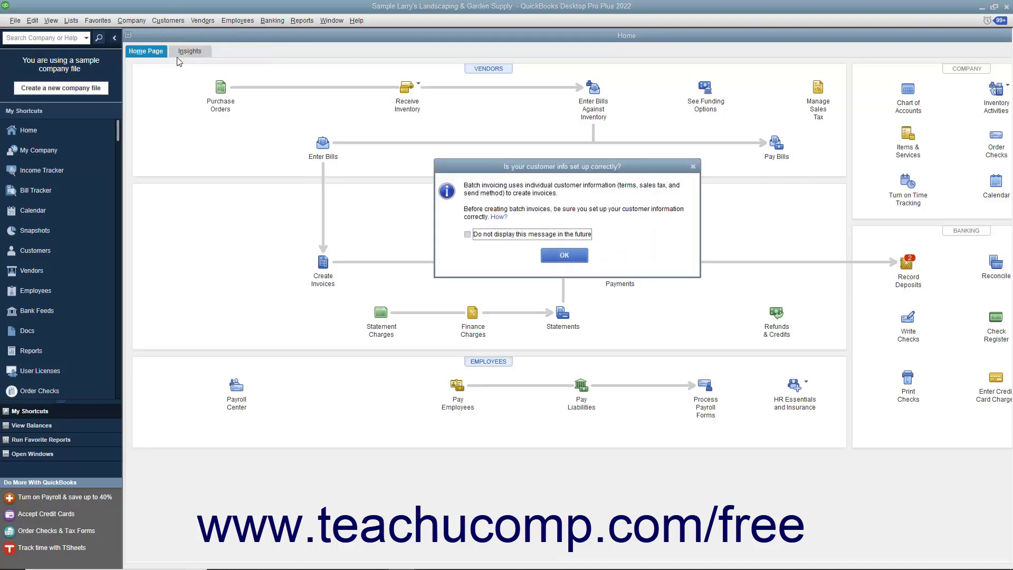
click(552, 256)
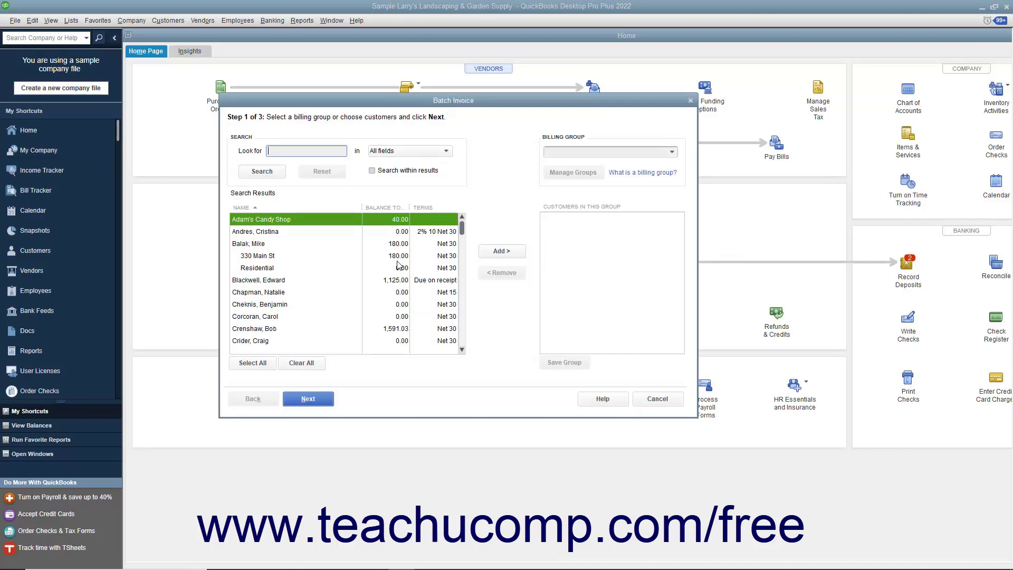
Step: Add Adam's Candy Shop to the group's customers, then remove it again as a demonstration
click(286, 221)
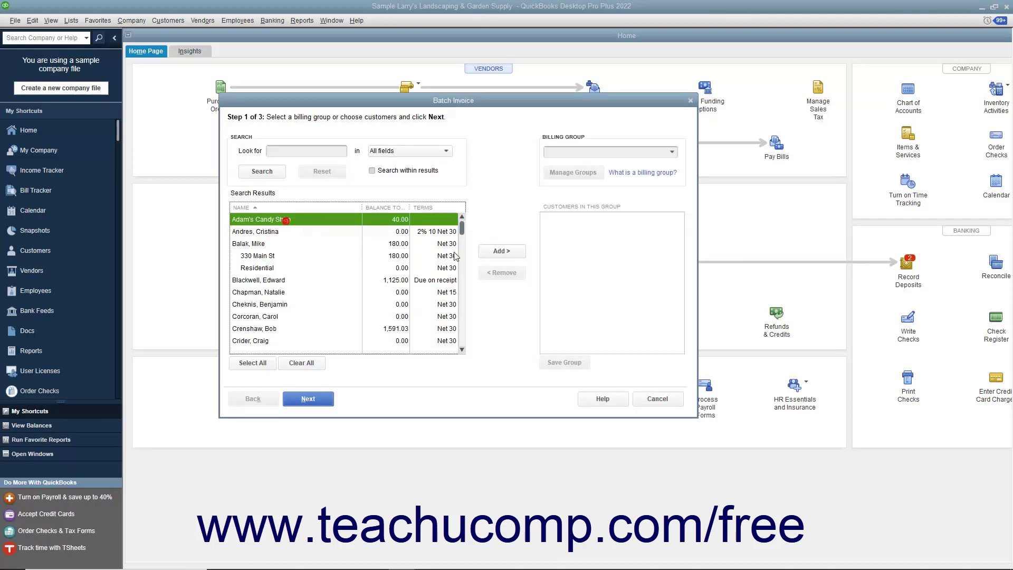
click(495, 253)
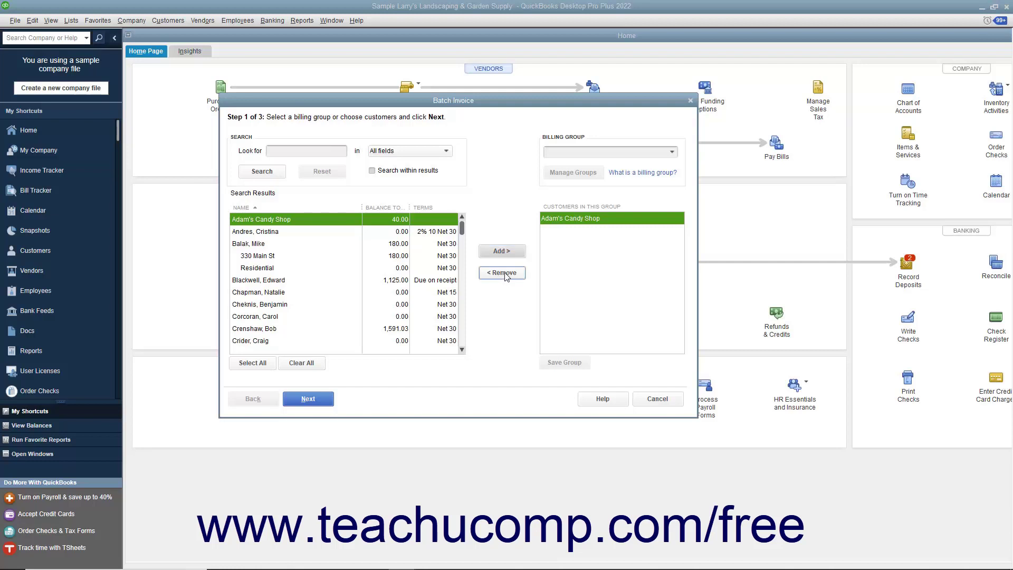
click(501, 272)
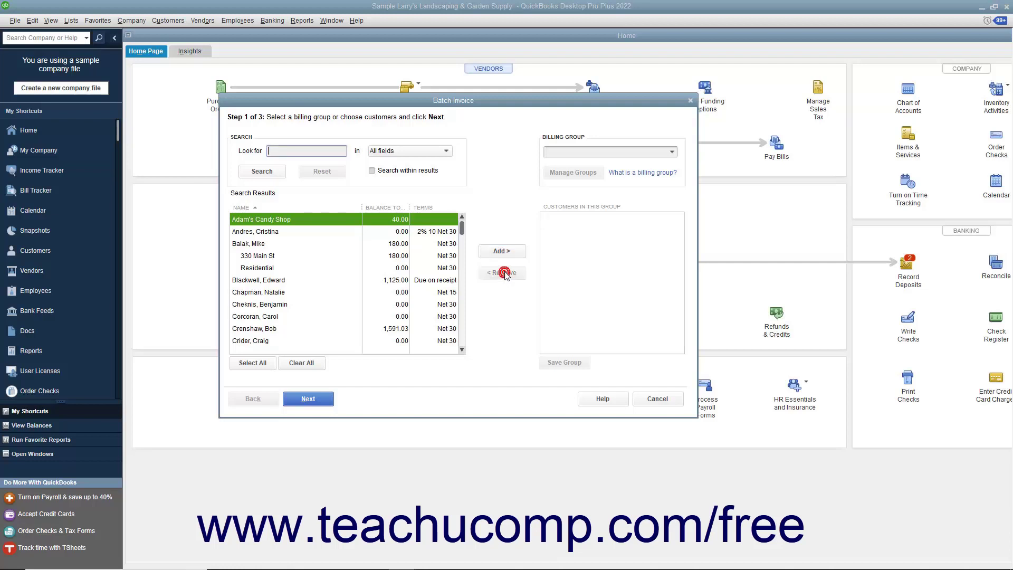
Step: Add a new billing group named 'Weekly Gardening- Commercial' and select it
click(674, 152)
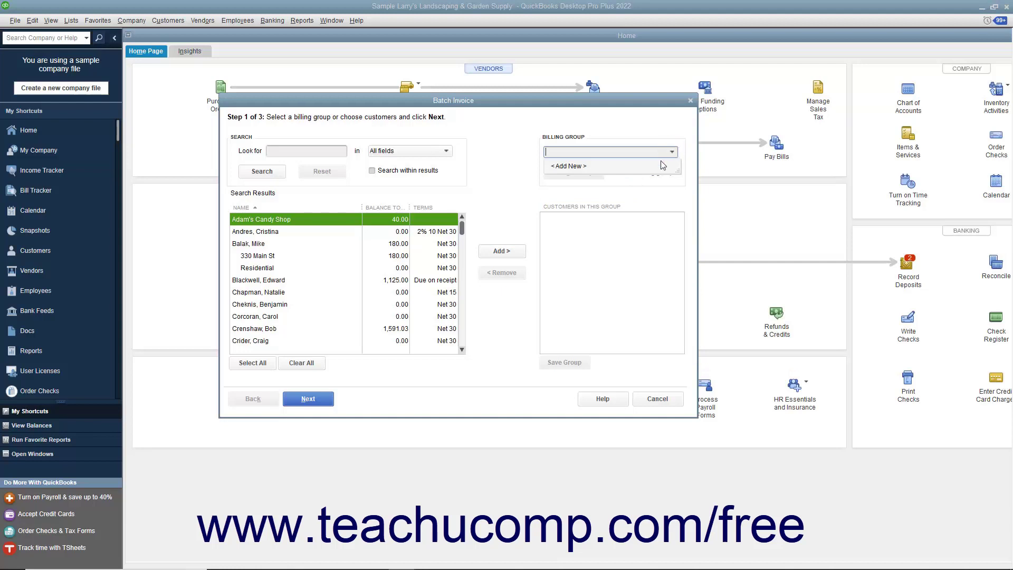
click(639, 167)
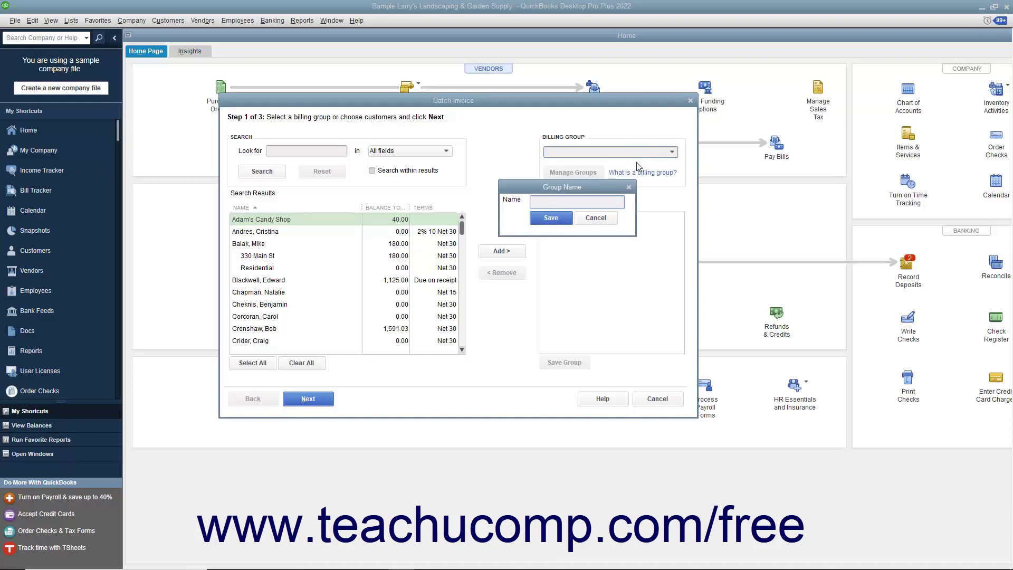
text(Weekly Gardening- Commercial)
click(555, 220)
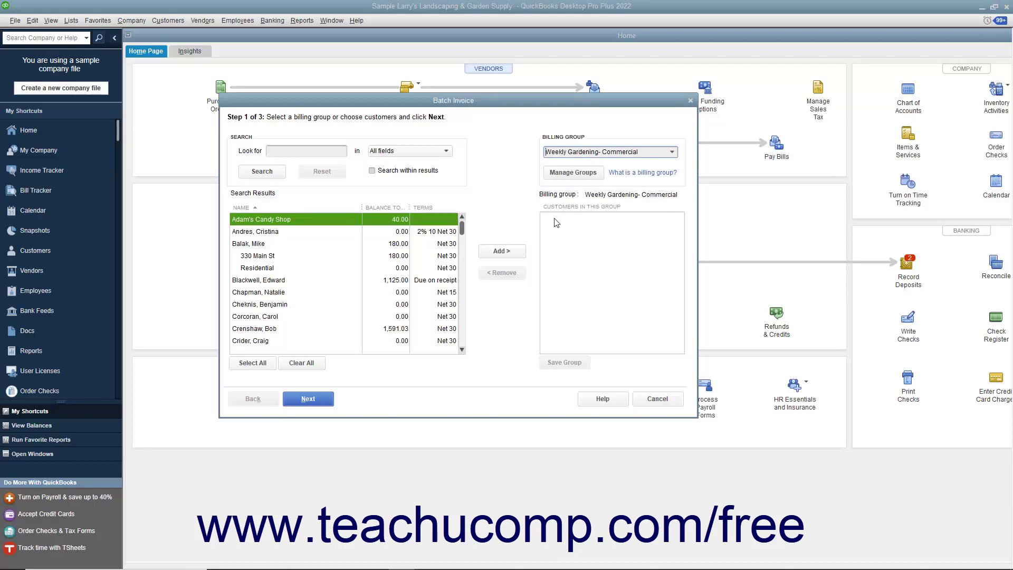
click(318, 219)
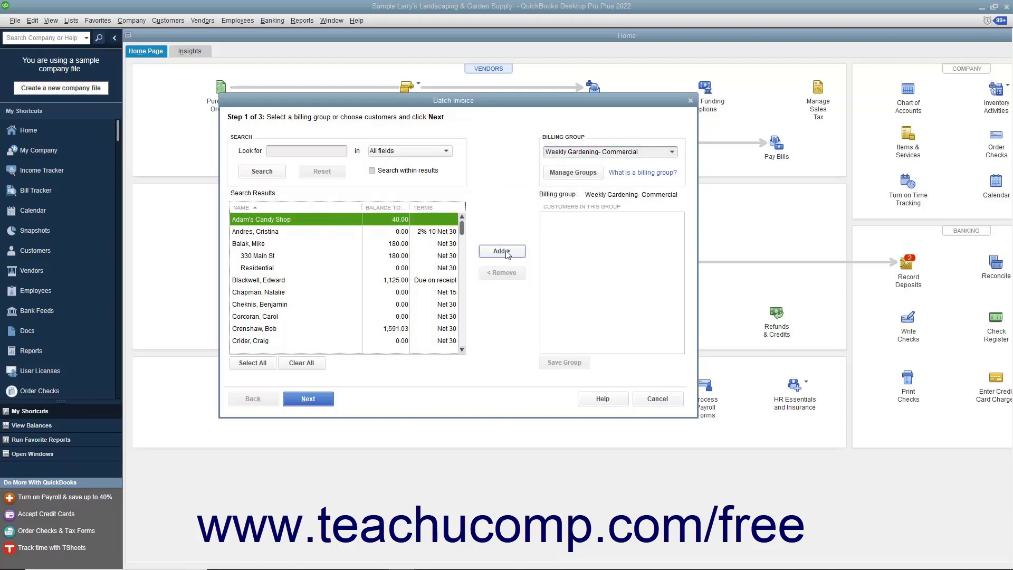
Step: Add Adam's Candy Shop, DJ's Computers, Ecker Design and both Golliday jobs, then save the group
click(501, 251)
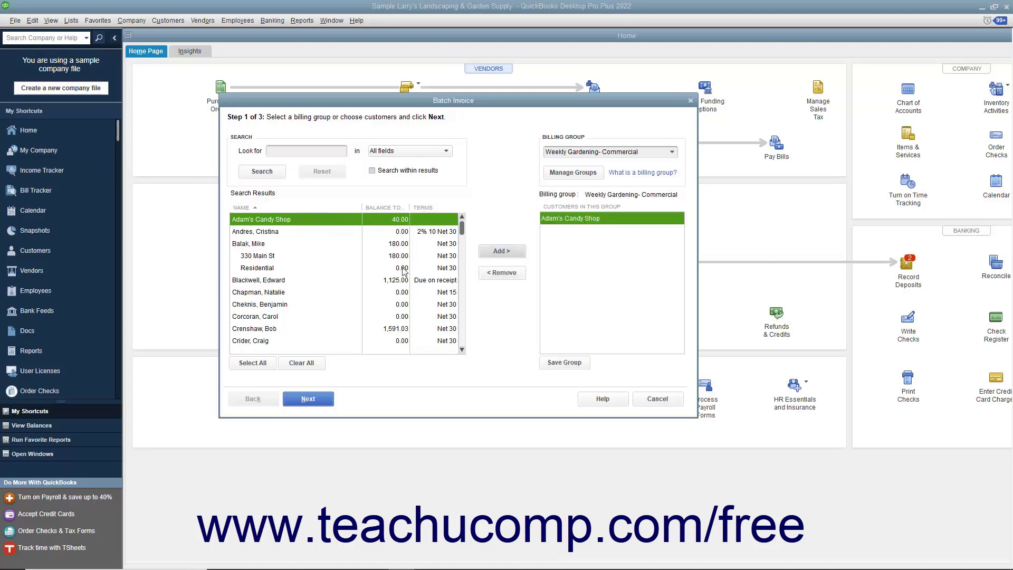
scroll(323, 278, down, 2)
click(273, 283)
click(488, 250)
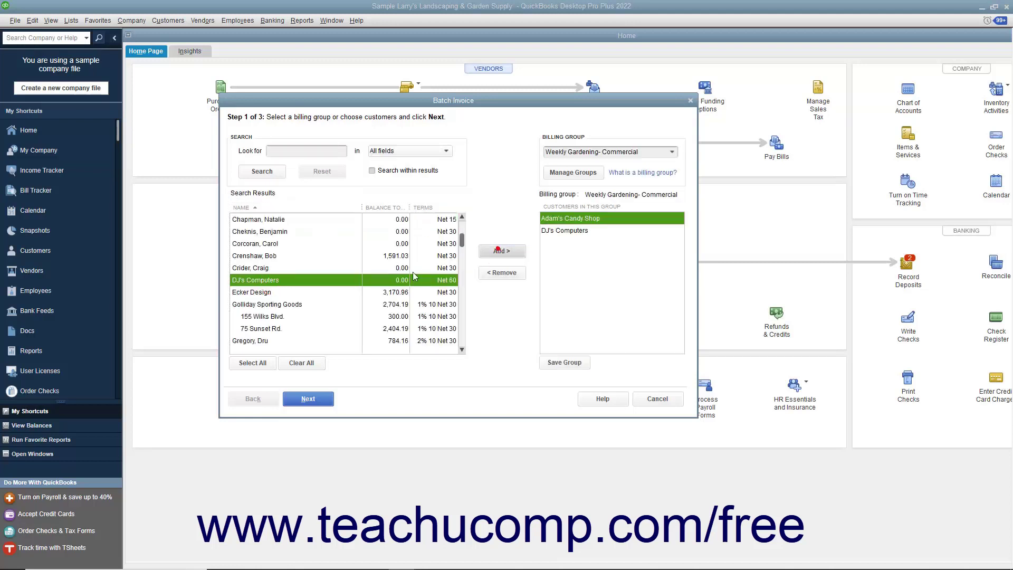
click(291, 292)
click(489, 250)
click(293, 315)
click(501, 251)
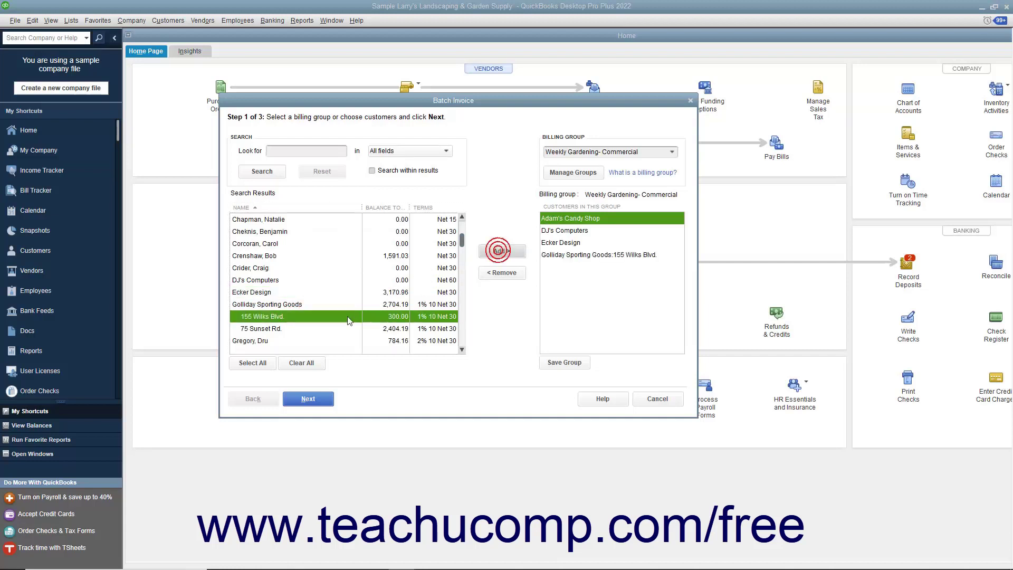
click(294, 329)
click(493, 252)
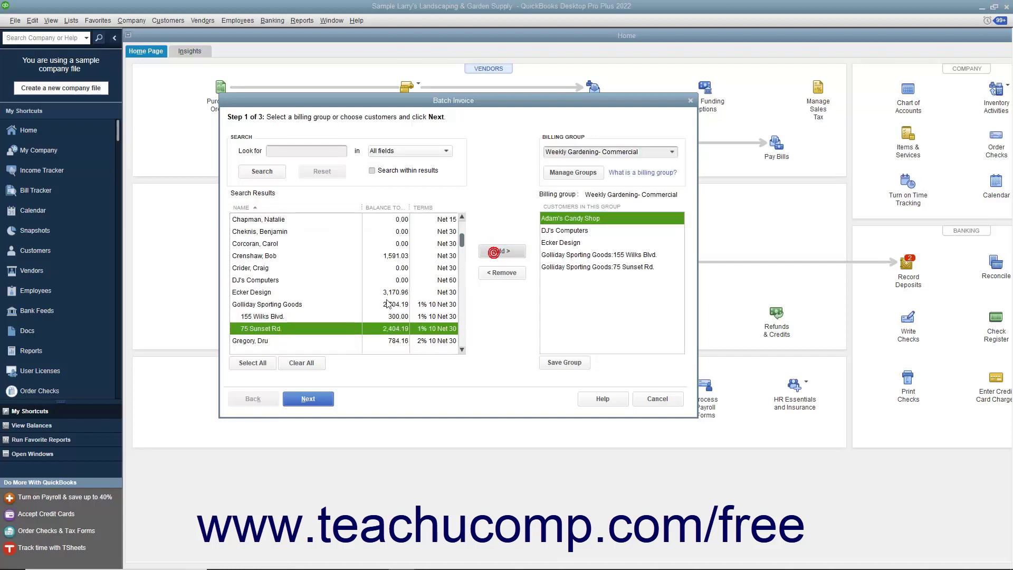
click(554, 362)
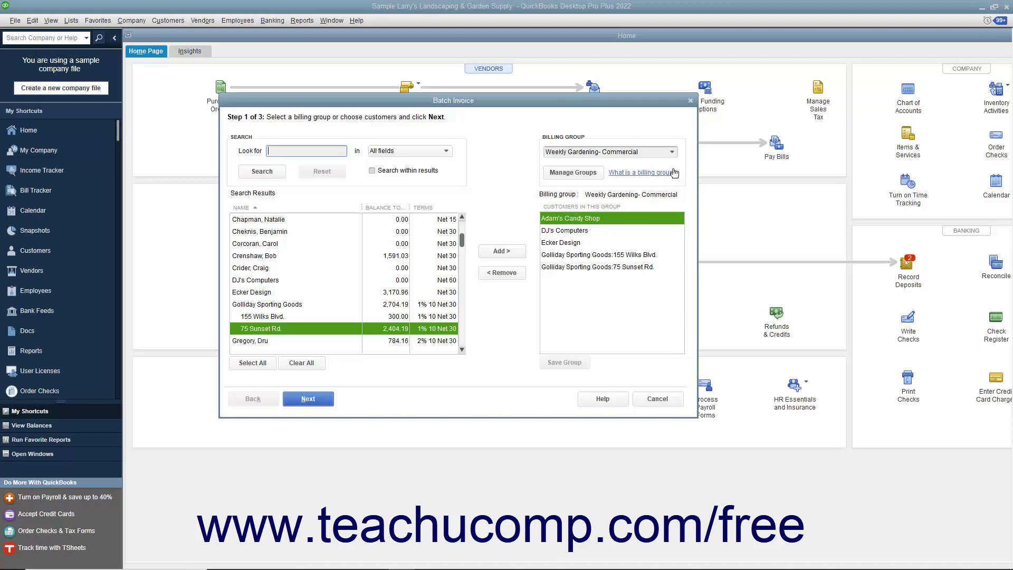
Step: Remove DJ's Computers from Weekly Gardening- Commercial and resave it with four customers
click(672, 154)
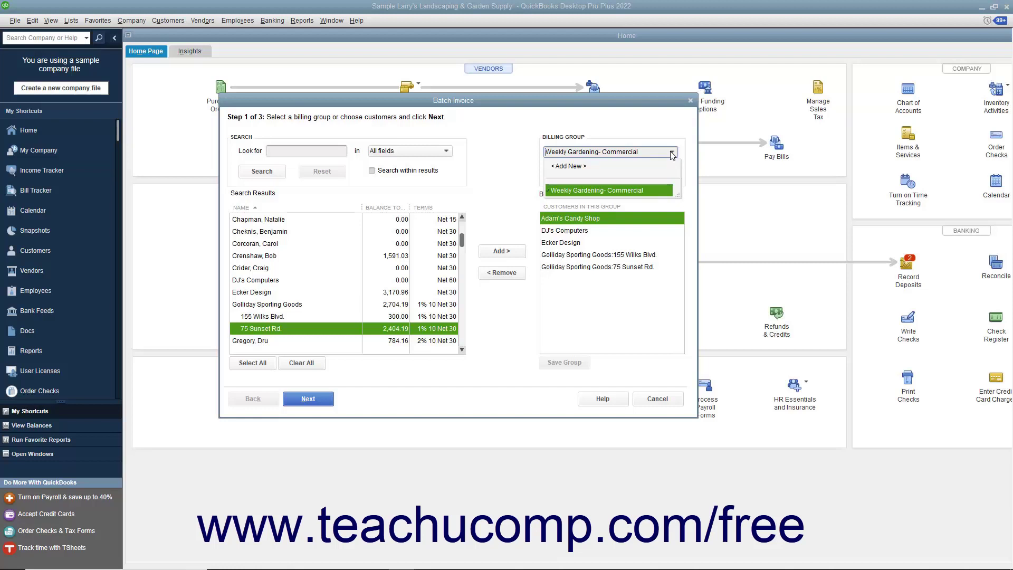
click(672, 153)
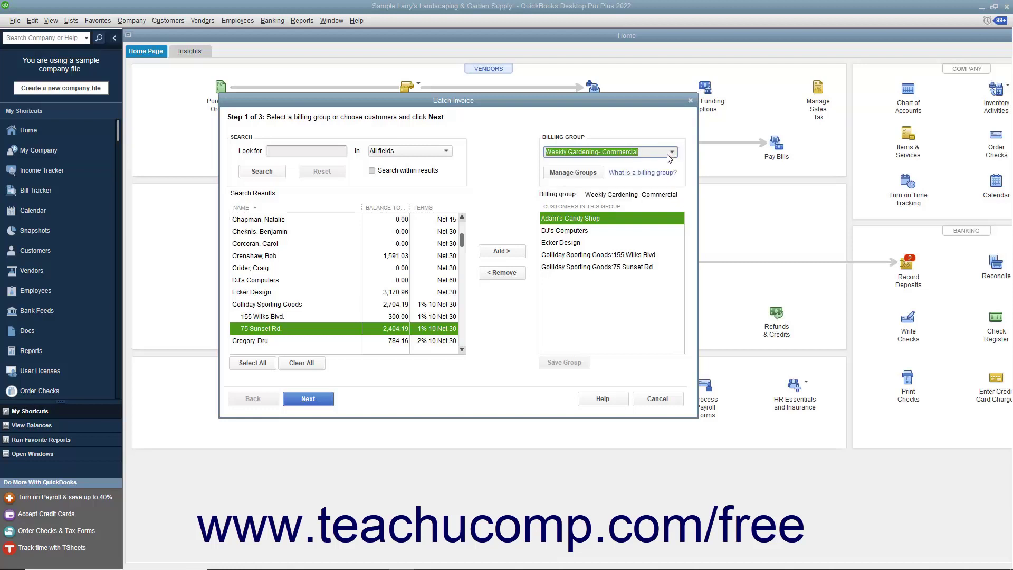
click(561, 231)
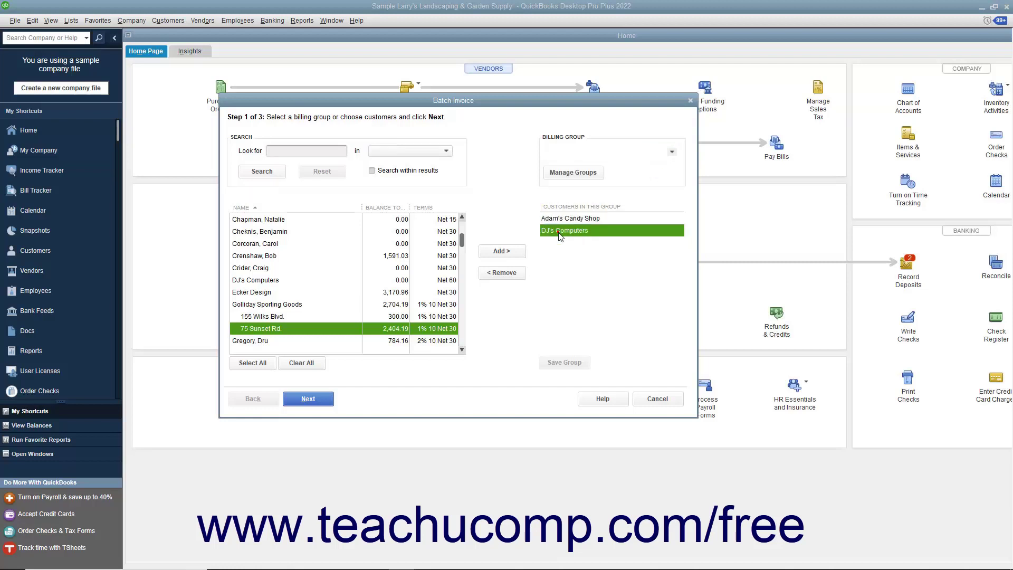
click(517, 277)
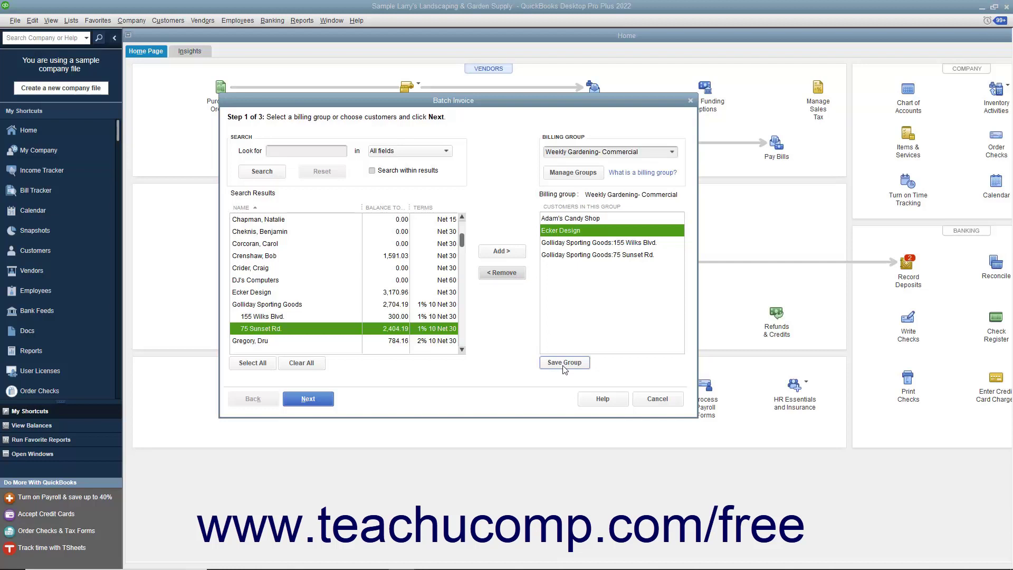
click(564, 363)
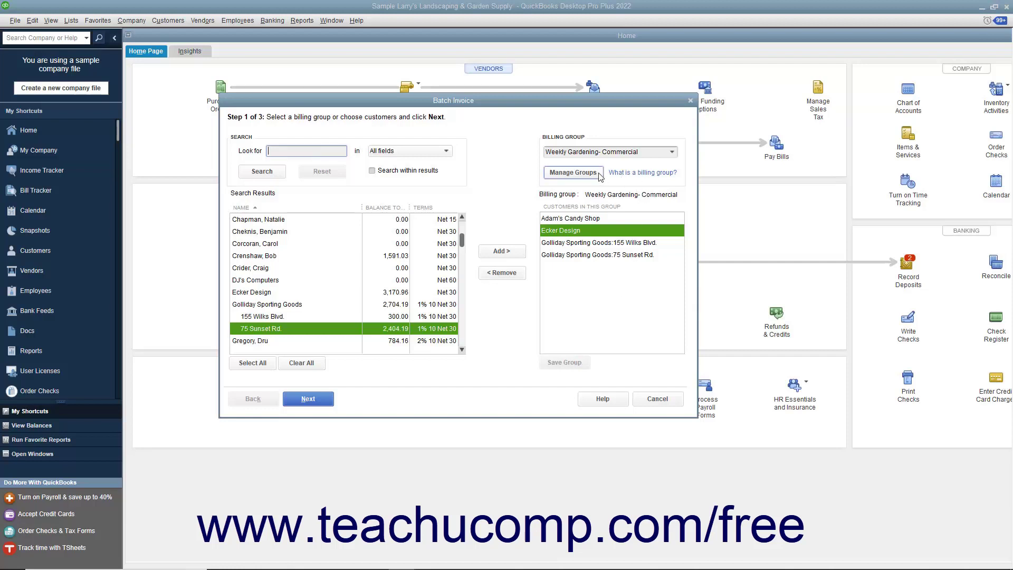
Step: Rename the billing group to 'Weekly Gardening- Comm.' in Manage Groups and close it
click(573, 172)
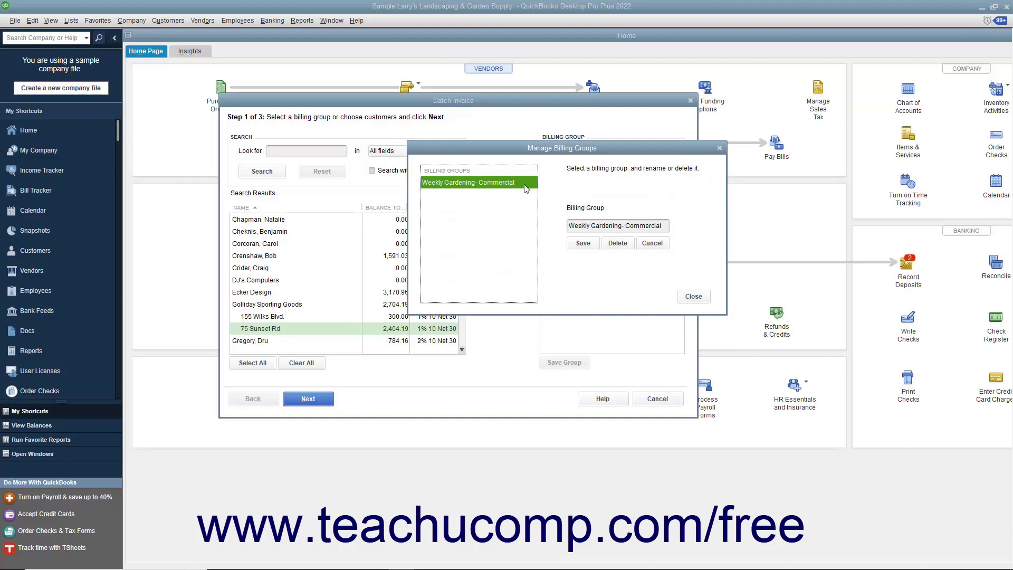
click(662, 226)
key(BackSpace)
key(BackSpace)
key(BackSpace)
key(BackSpace)
key(BackSpace)
key(BackSpace)
click(581, 244)
click(581, 244)
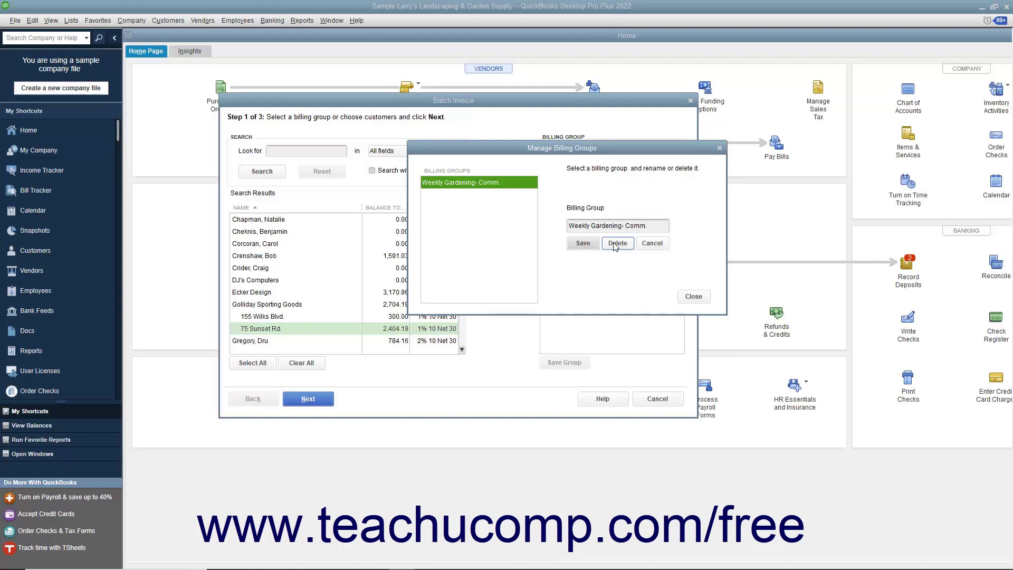
click(686, 299)
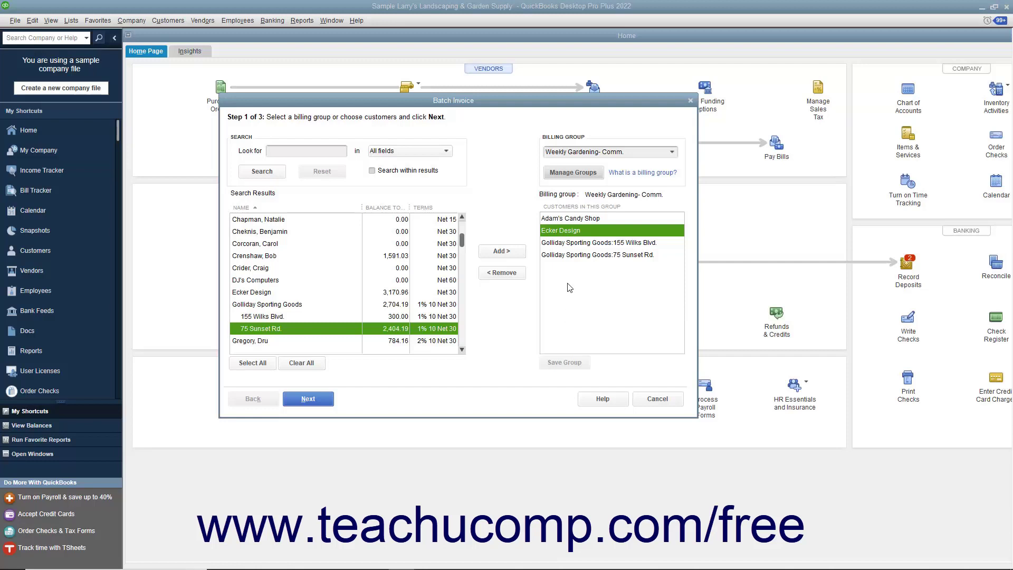
Step: Keep the invoice date 12/15/2024 and the Intuit Product Invoice template
click(321, 402)
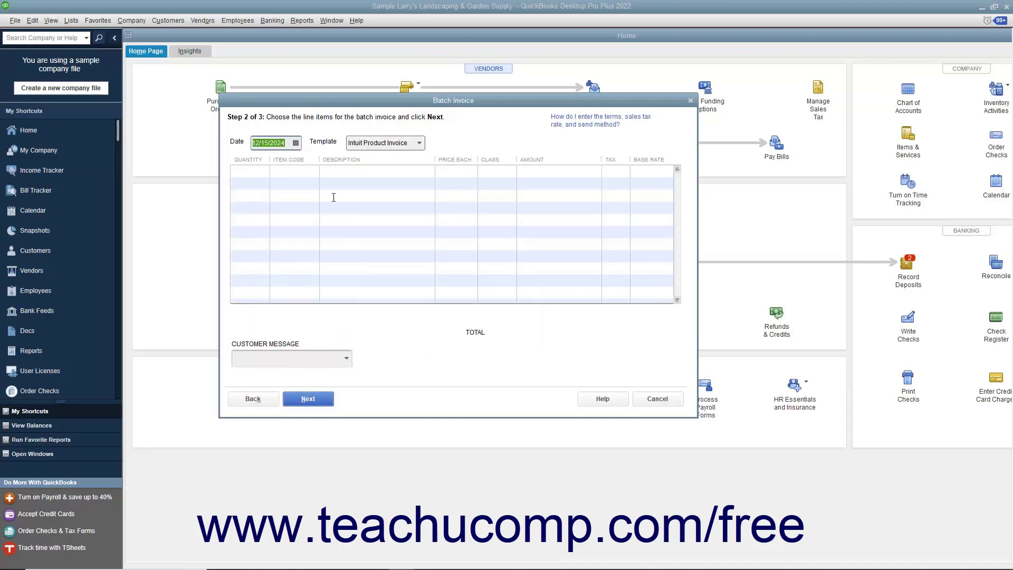
click(296, 142)
click(270, 215)
click(419, 143)
click(420, 143)
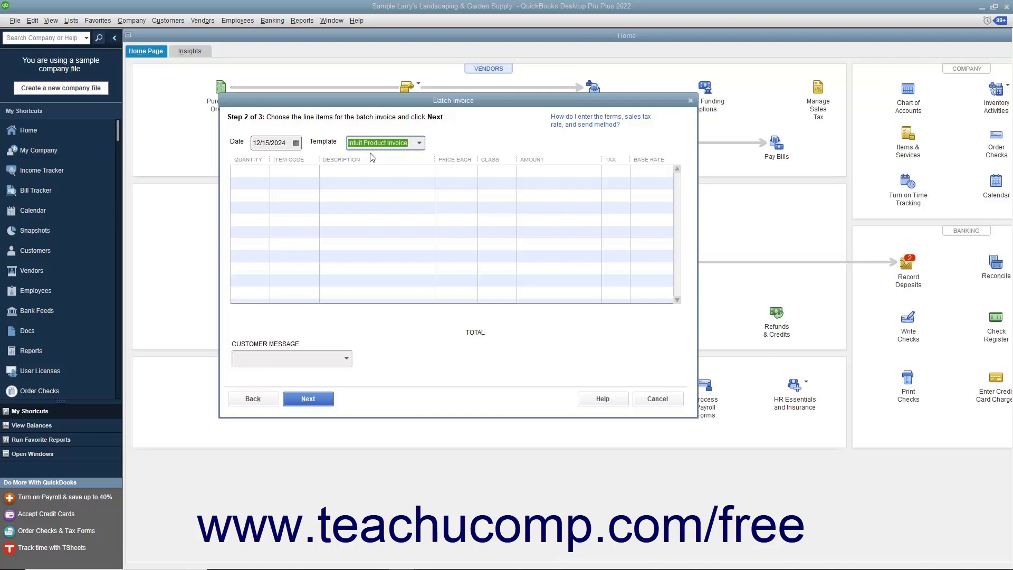
Step: Add one line item: quantity 1 Gardening at Price Each 15.00, then proceed to review
click(263, 173)
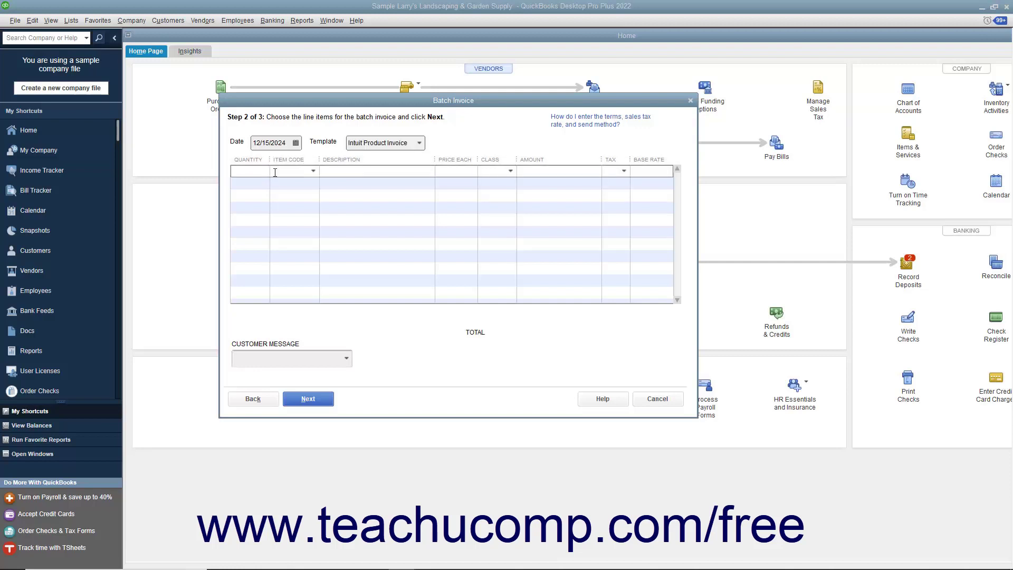
click(313, 171)
click(305, 236)
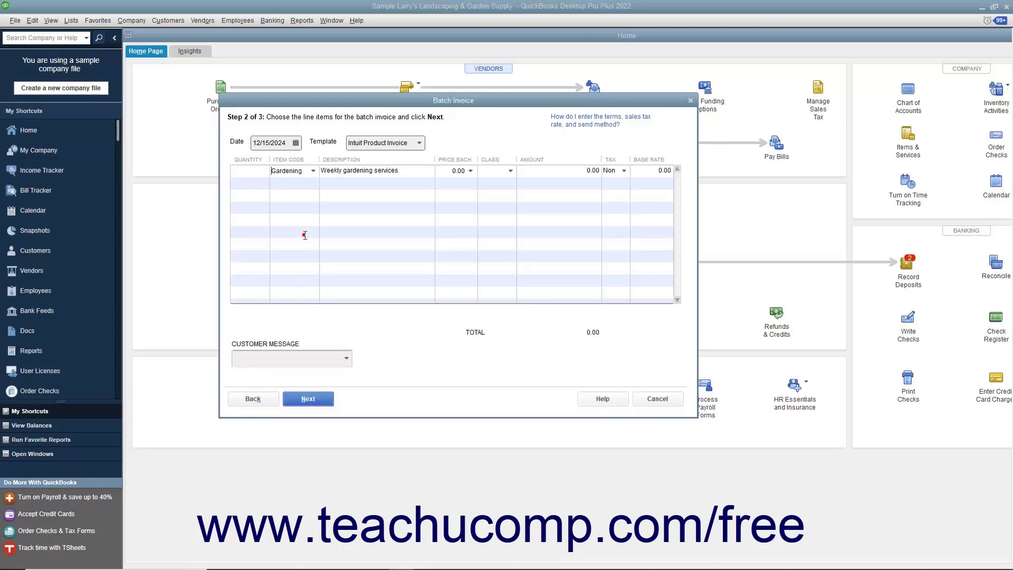
click(263, 172)
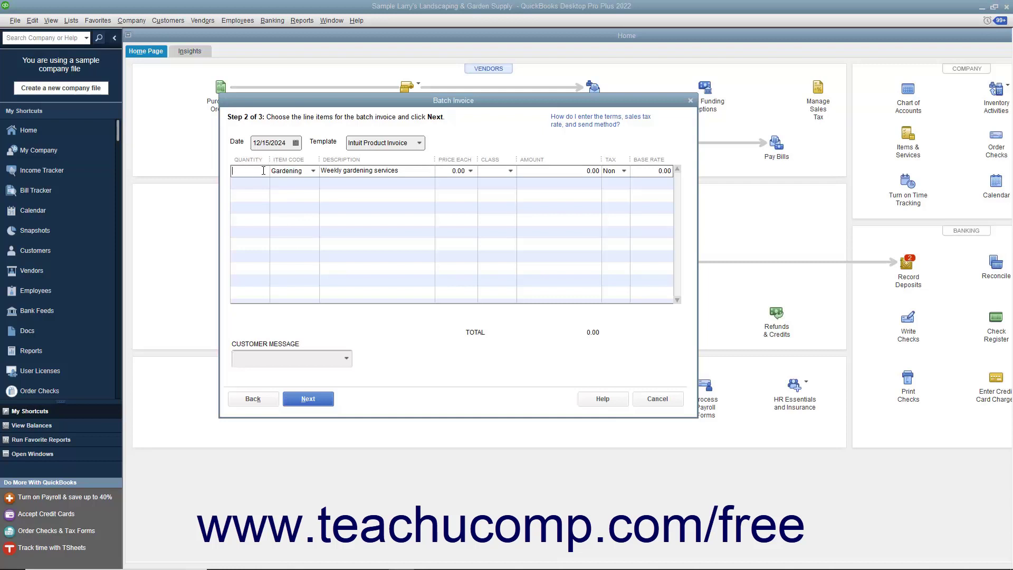
key(Tab)
key(Tab)
key(Tab)
text(15)
key(Tab)
key(Tab)
click(270, 357)
click(327, 404)
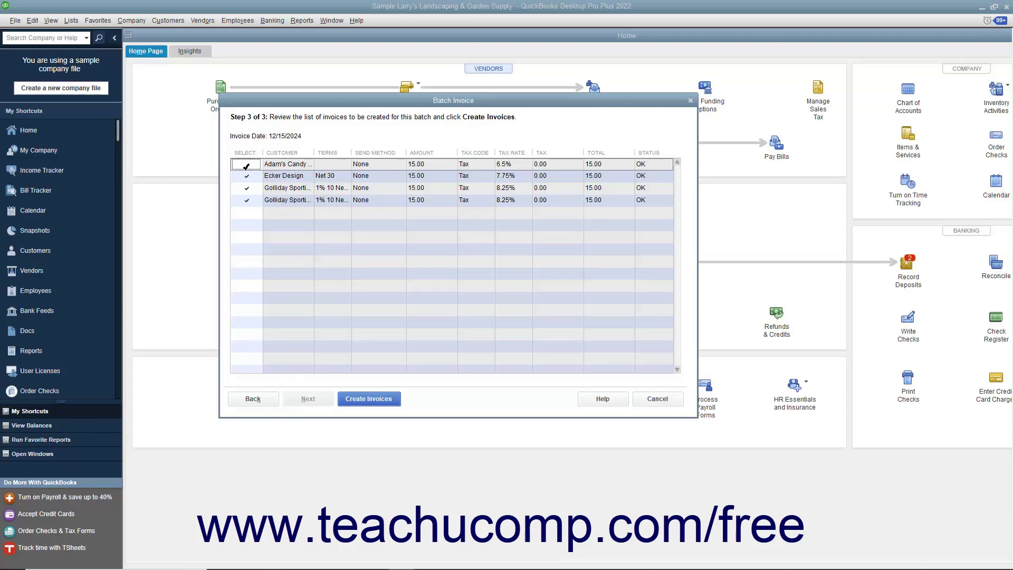
Step: Exclude Adam's Candy Shop and create the remaining three 15.00 batch invoices
click(246, 165)
click(382, 402)
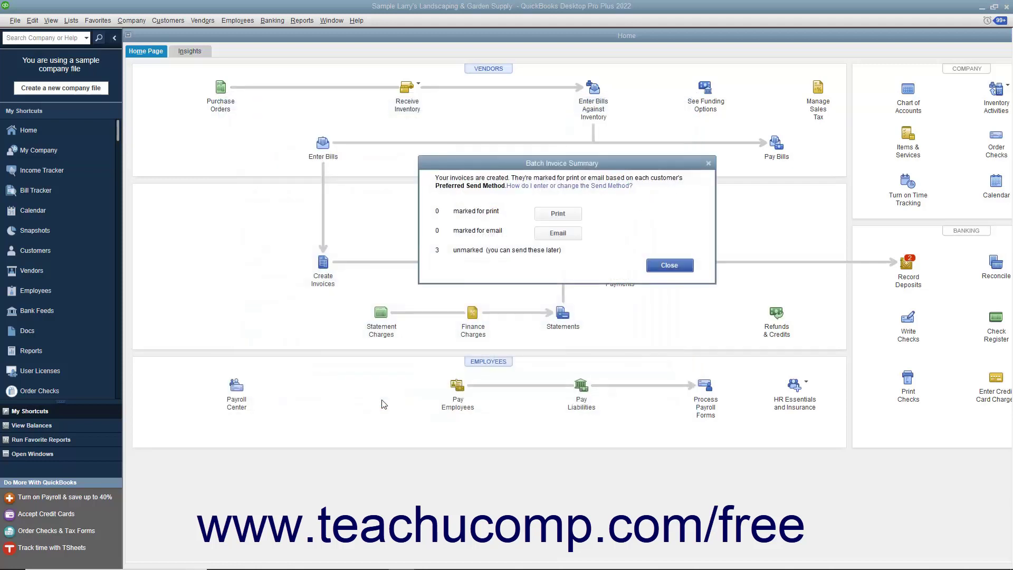